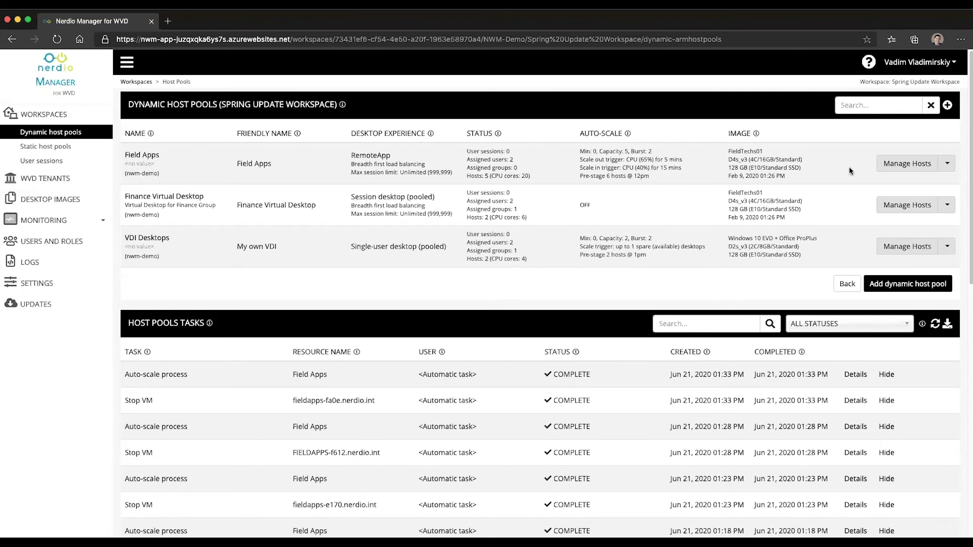
Open the auto-scale settings of the Field Apps host pool
left_click(946, 168)
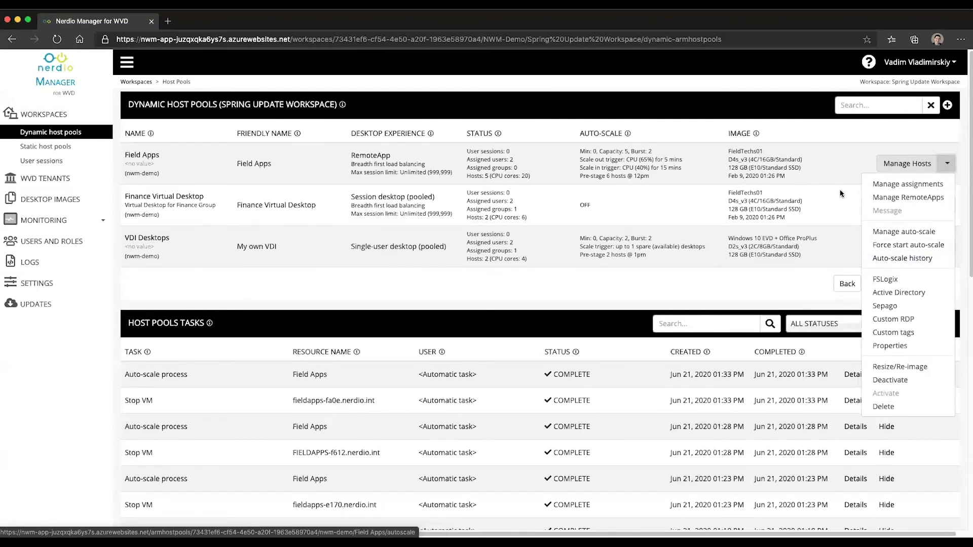
left_click(346, 153)
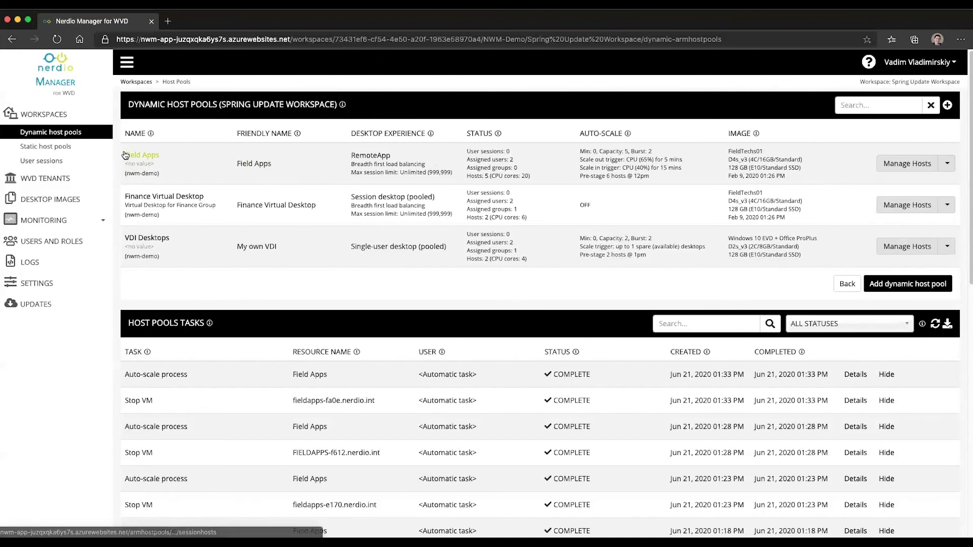
left_click(947, 164)
left_click(925, 233)
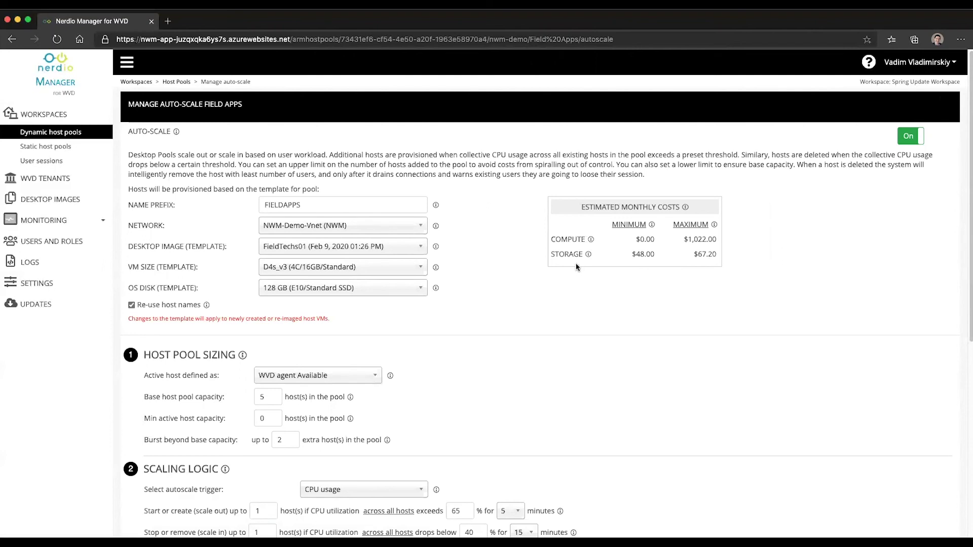
Review the Field Apps host pool sizing: base host pool capacity, minimum active host capacity and burst beyond base capacity
scroll(575, 263, "down", 1)
scroll(576, 267, "down", 1)
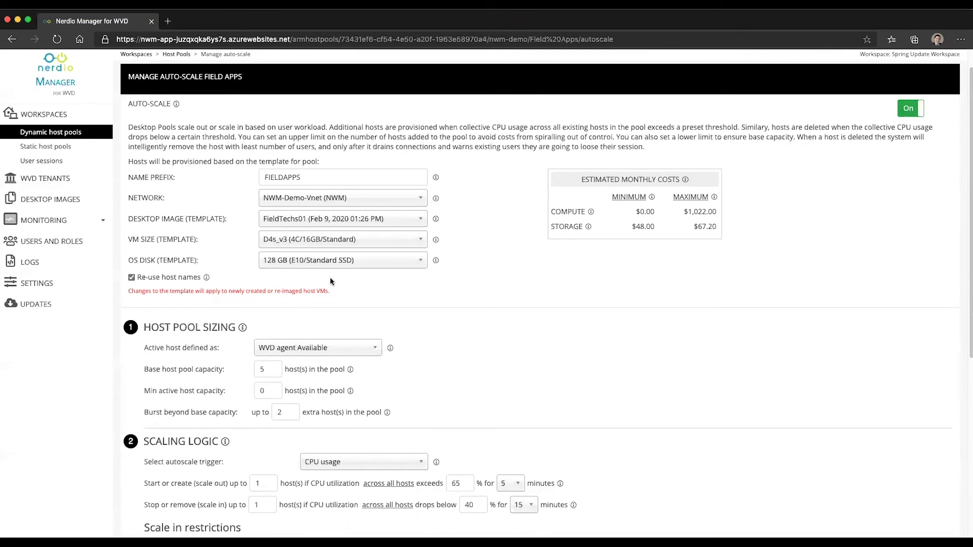
scroll(340, 327, "down", 1)
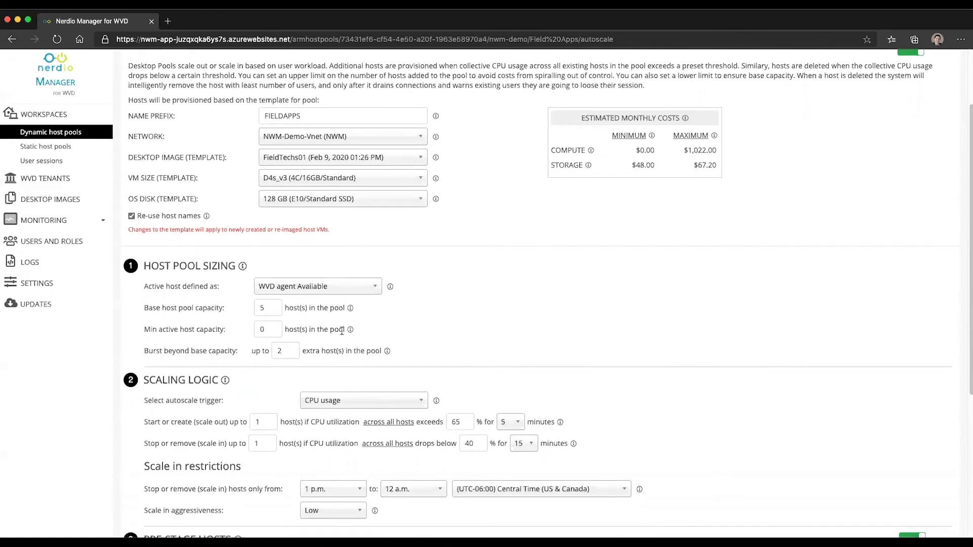
double_click(264, 304)
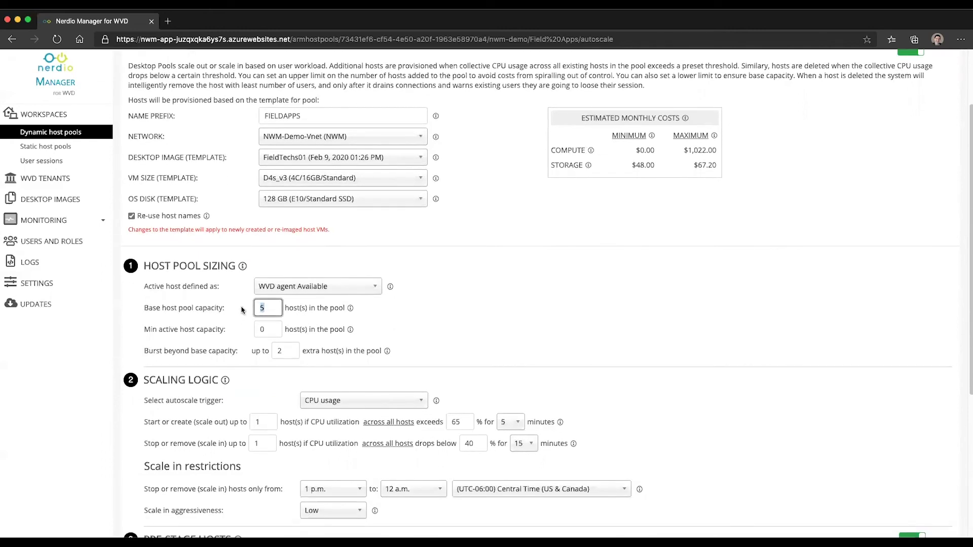
double_click(274, 331)
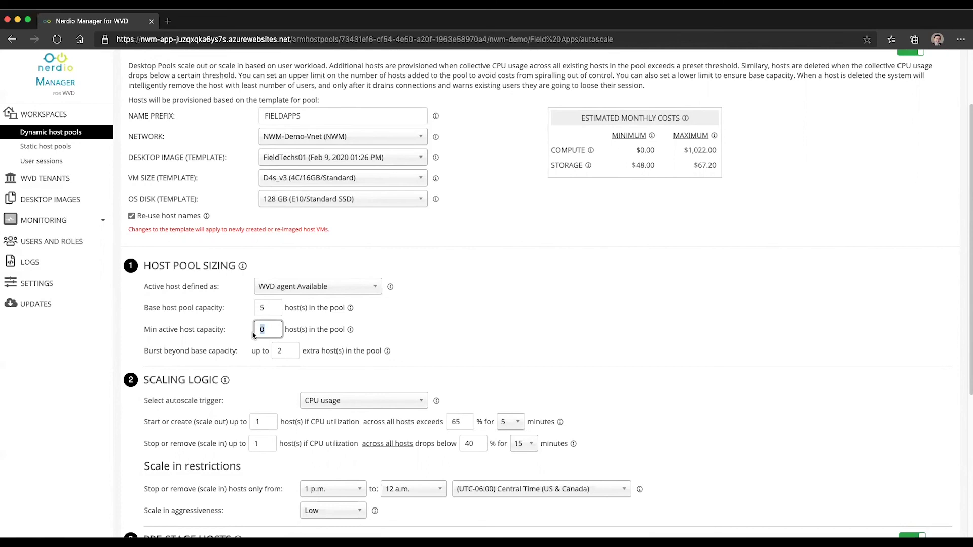
key("Tab")
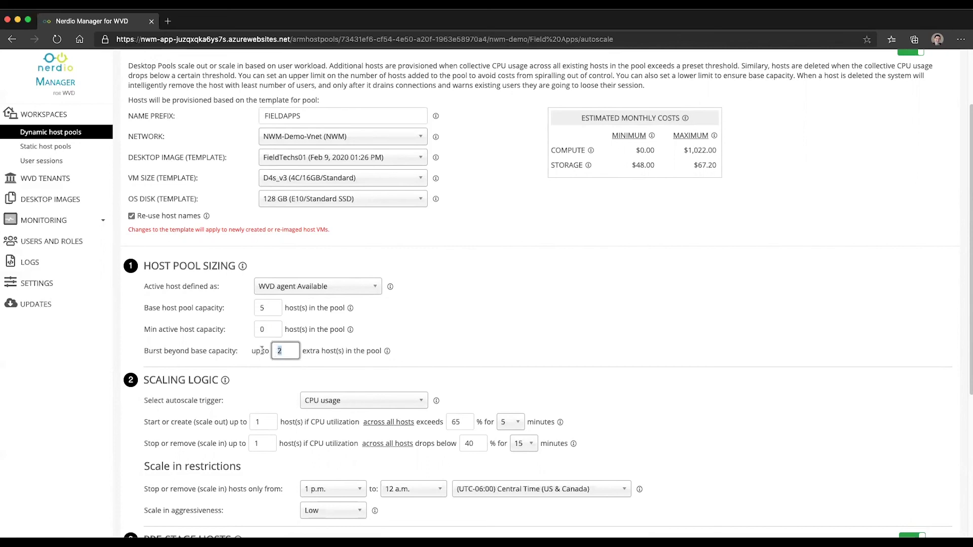
key("Down")
key("shift+Tab")
key("shift+Tab")
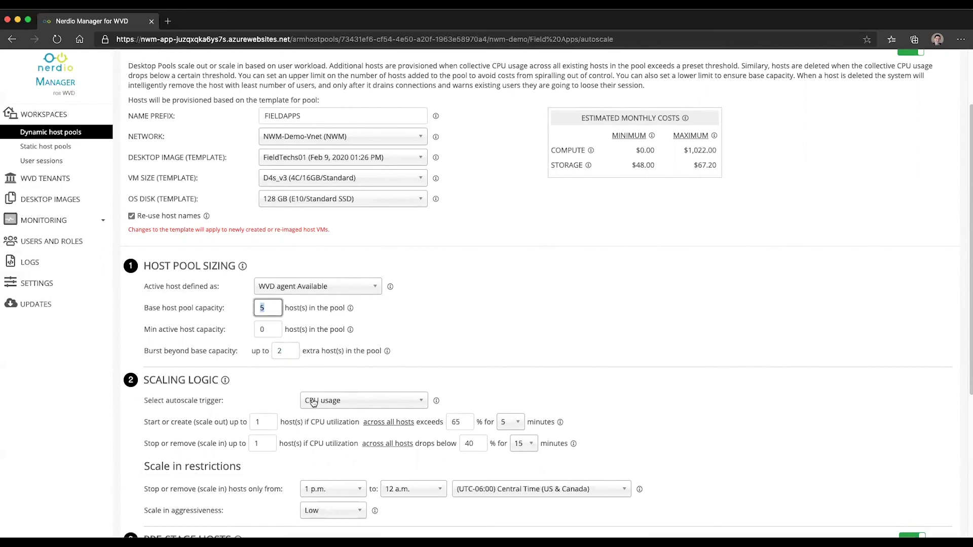
Review the scaling logic, scale-in restrictions and pre-stage hosts settings against the pool sizing, and check the estimated monthly costs
scroll(320, 349, "down", 3)
scroll(320, 350, "down", 1)
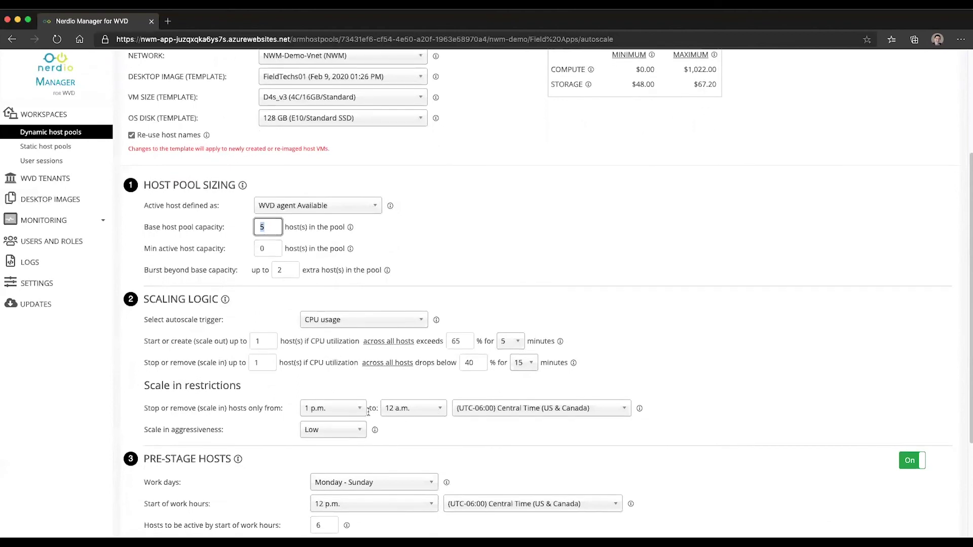
scroll(386, 458, "down", 1)
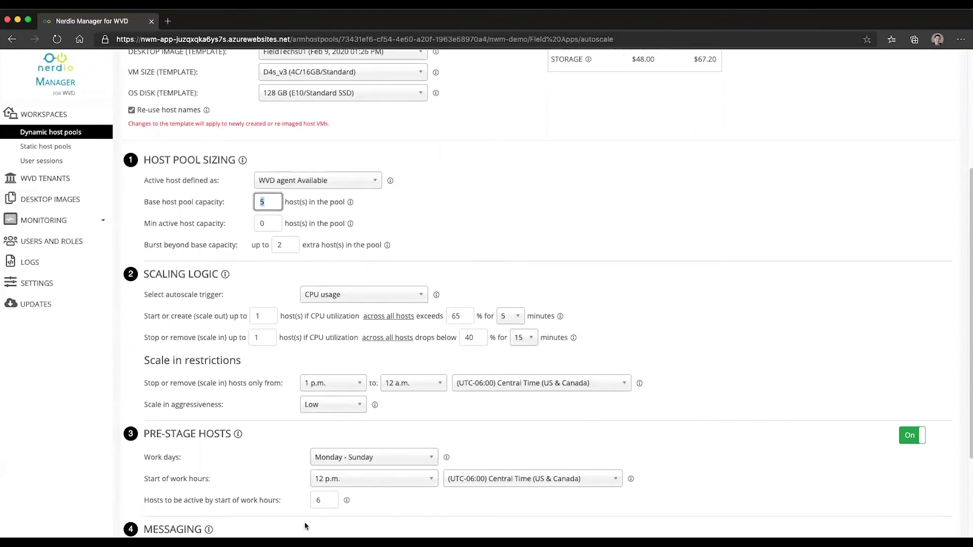
left_click(323, 500)
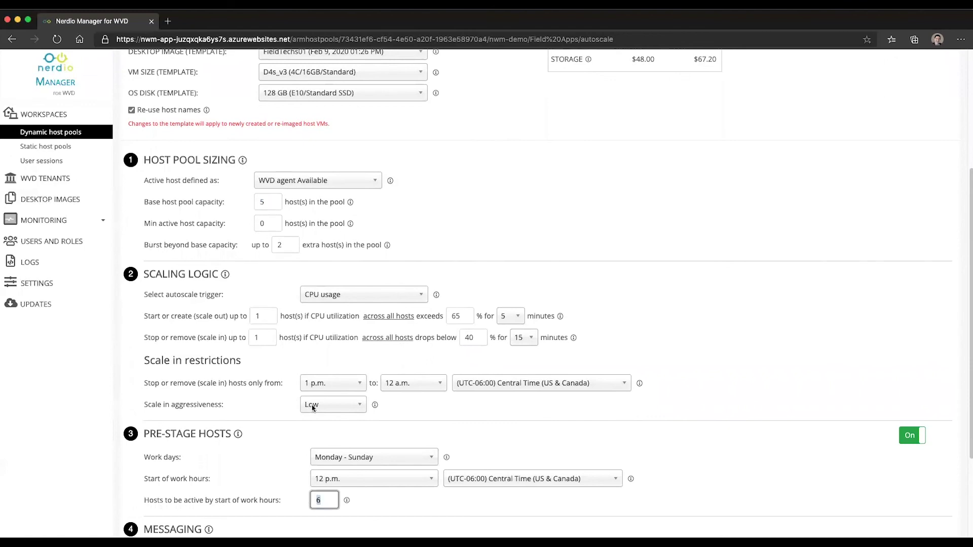
left_click(255, 200)
left_click(290, 242)
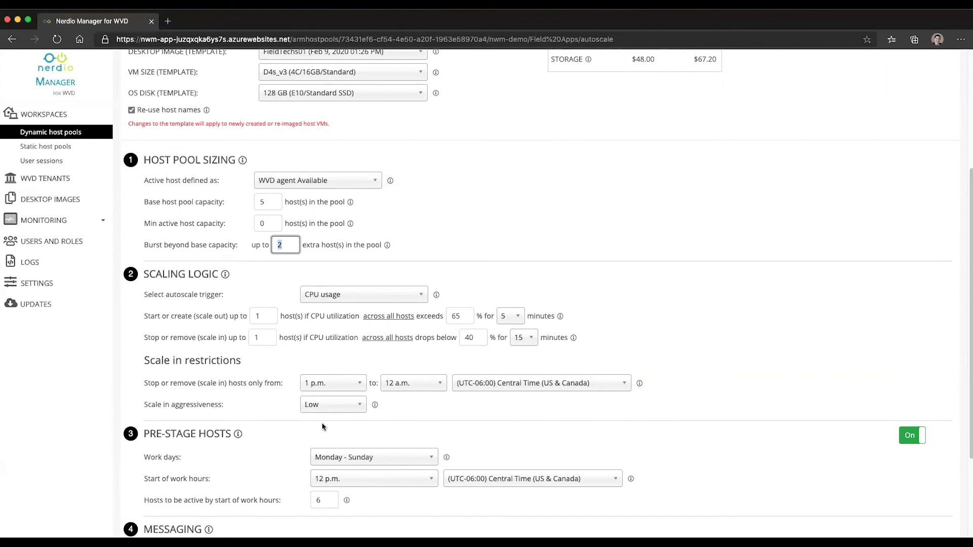
scroll(376, 417, "down", 1)
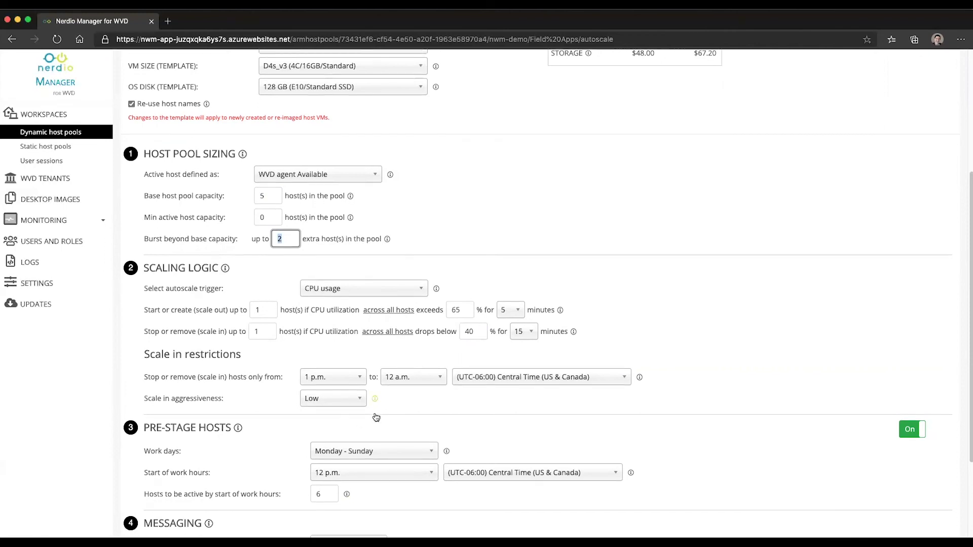
scroll(376, 417, "up", 5)
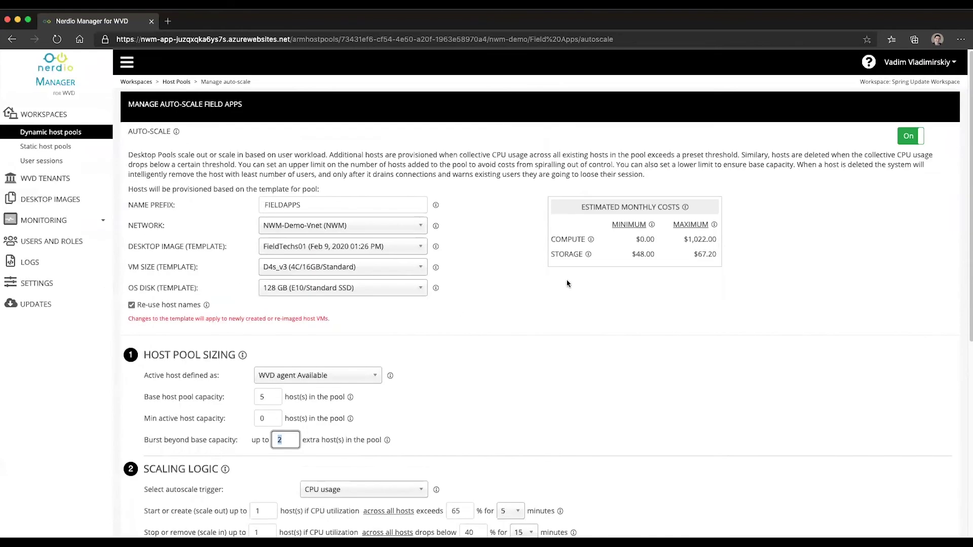
Open the auto-scale history of the Field Apps host pool and check its time range options
left_click(76, 134)
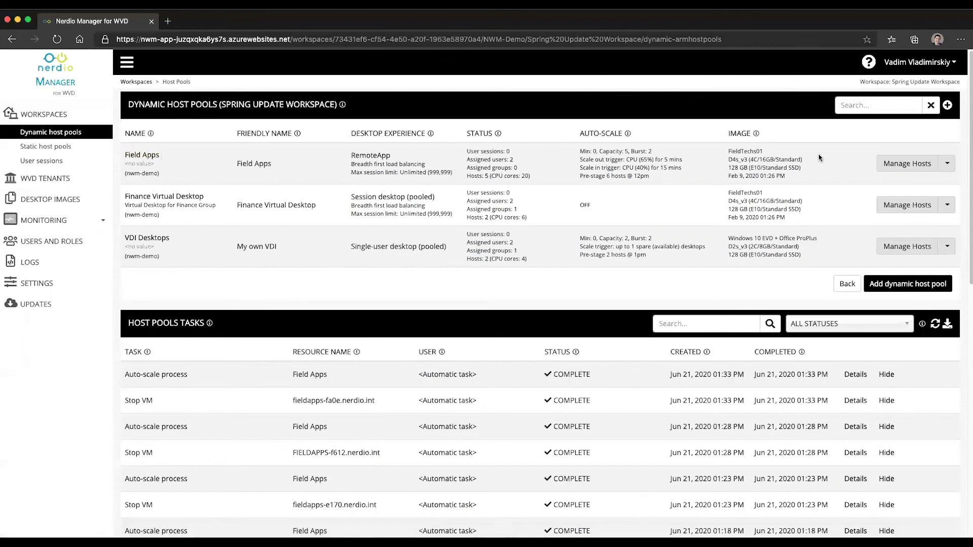
left_click(947, 163)
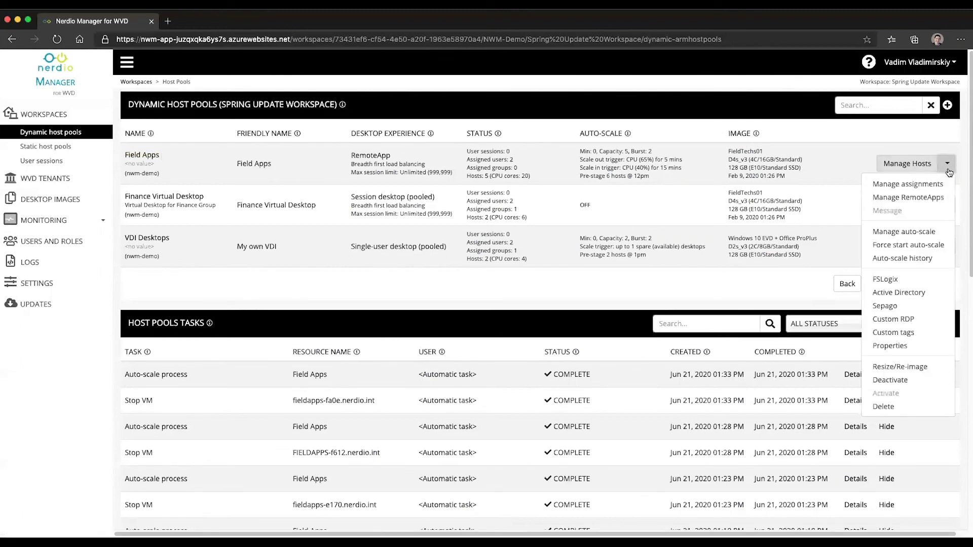
left_click(911, 259)
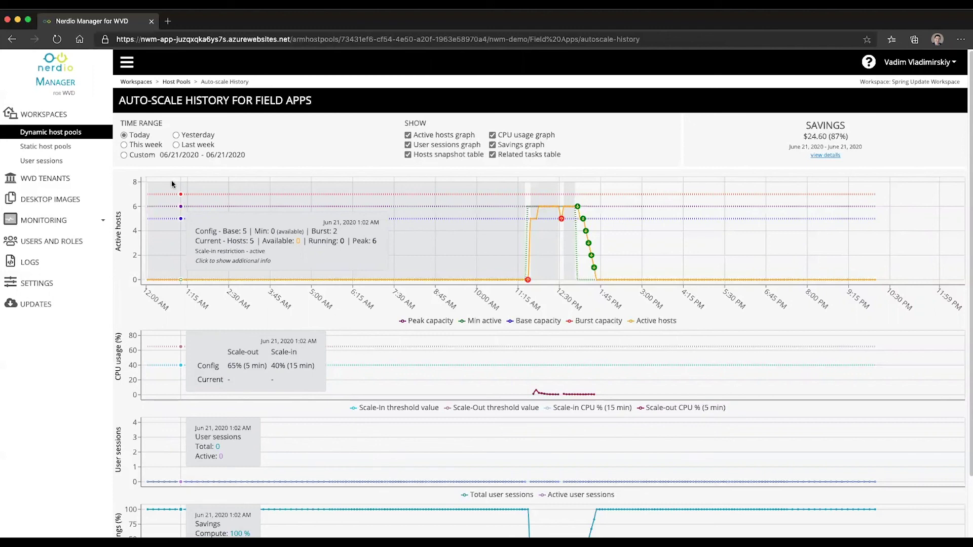
left_click_drag(124, 123, 279, 155)
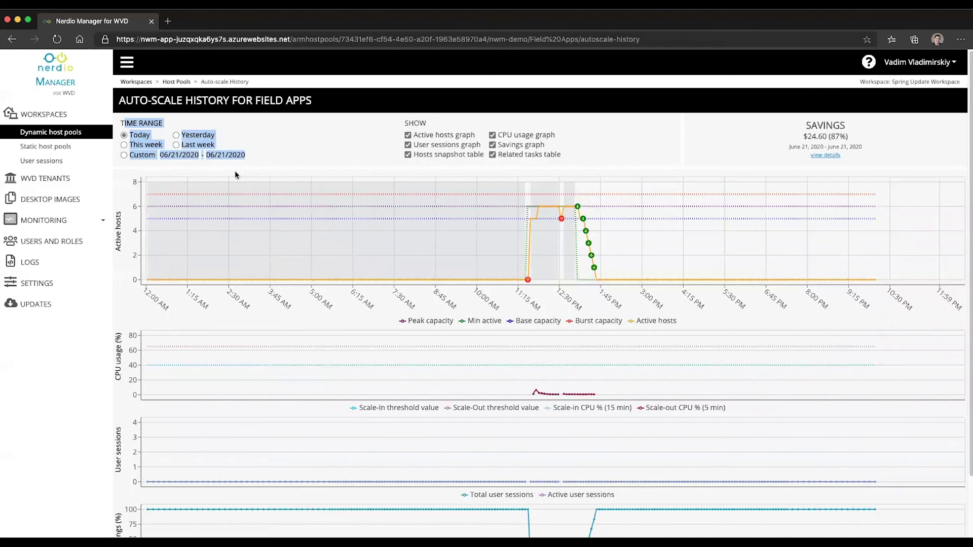
left_click(310, 155)
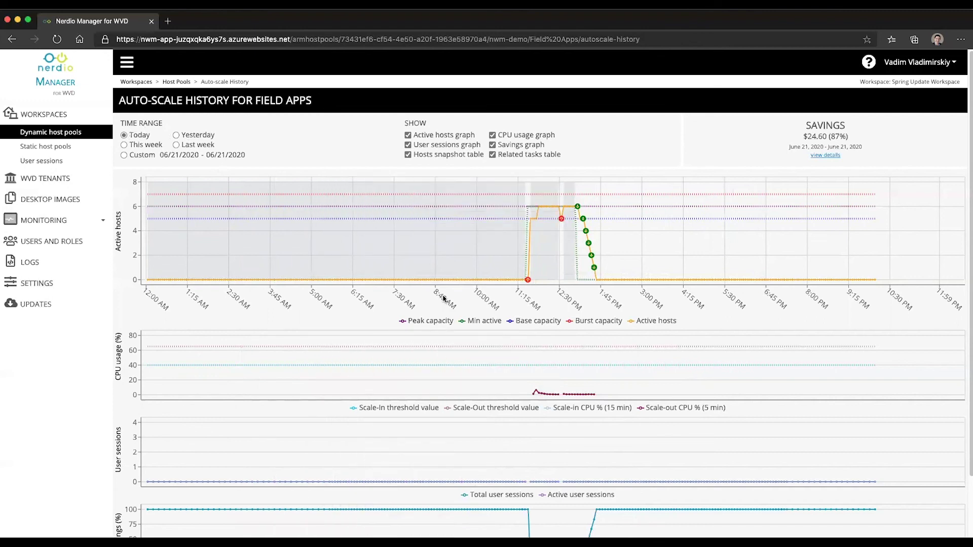
Examine today's active hosts, CPU usage, user sessions and savings graphs, including the scaling events and the overall savings percentage
scroll(444, 302, "down", 1)
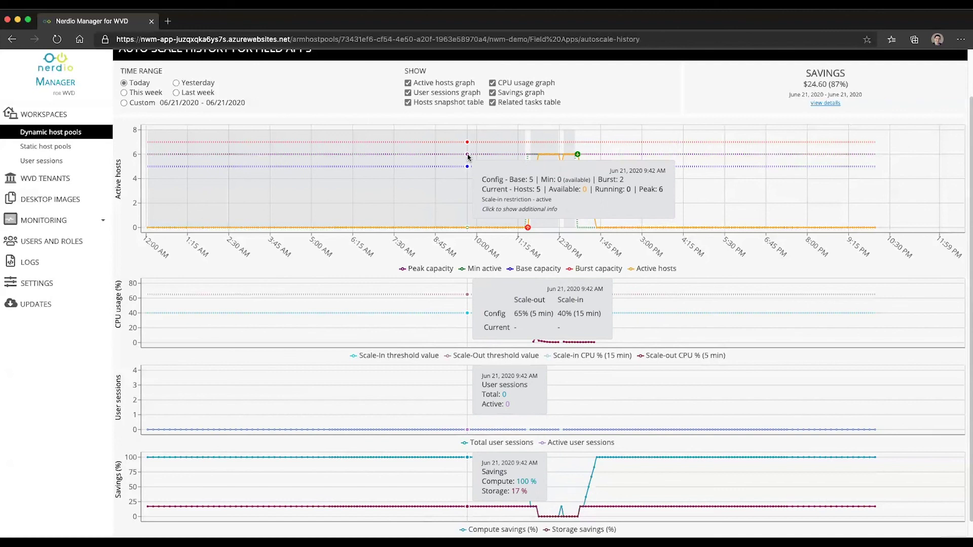
mouse_move(528, 229)
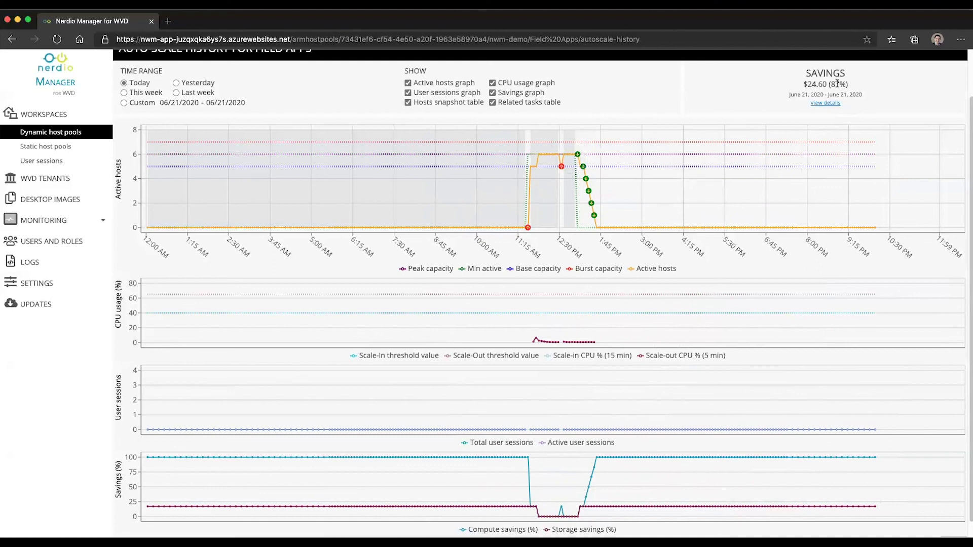
left_click_drag(845, 84, 831, 85)
mouse_move(652, 159)
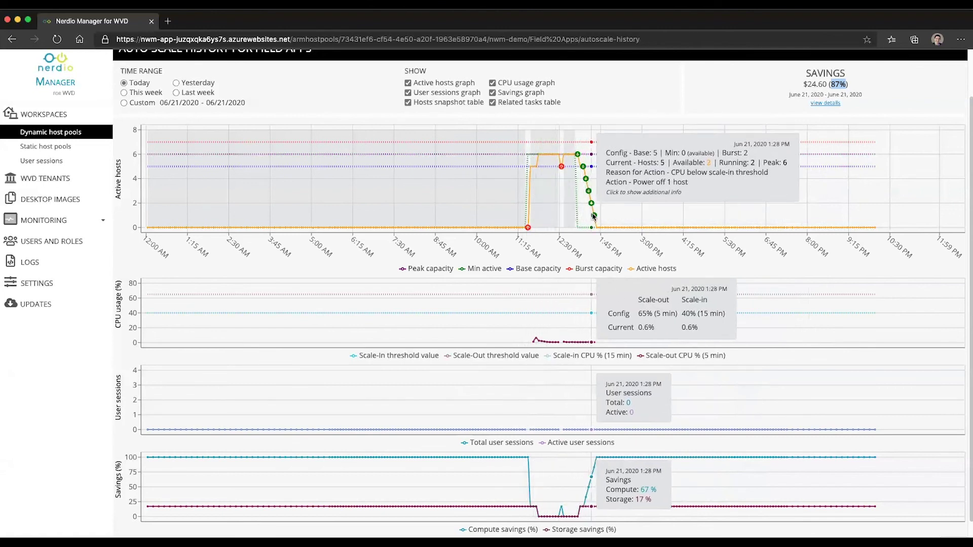
View today's auto-scale savings details, comparing peak costs and savings for compute and storage, and close them
left_click(826, 104)
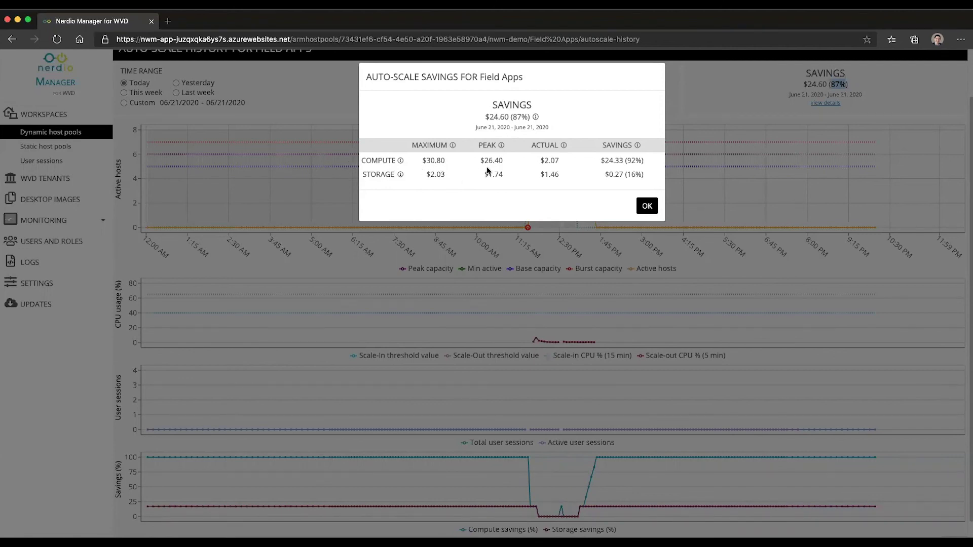
left_click_drag(503, 161, 485, 163)
left_click_drag(504, 175, 487, 175)
left_click_drag(643, 161, 627, 161)
left_click_drag(641, 175, 629, 187)
left_click(644, 206)
left_click_drag(844, 82, 810, 85)
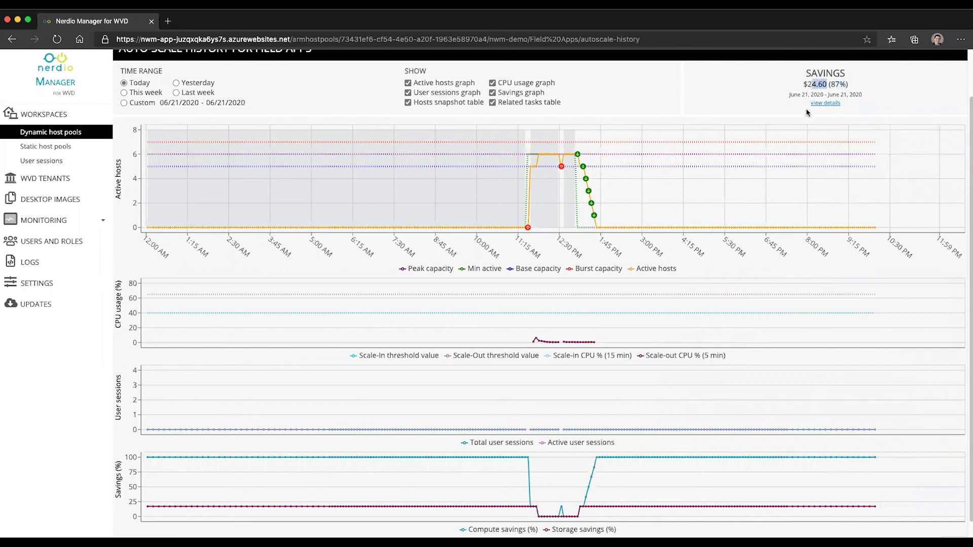
left_click(763, 90)
Show the auto-scale history for last week and check the total savings for that period
left_click(176, 92)
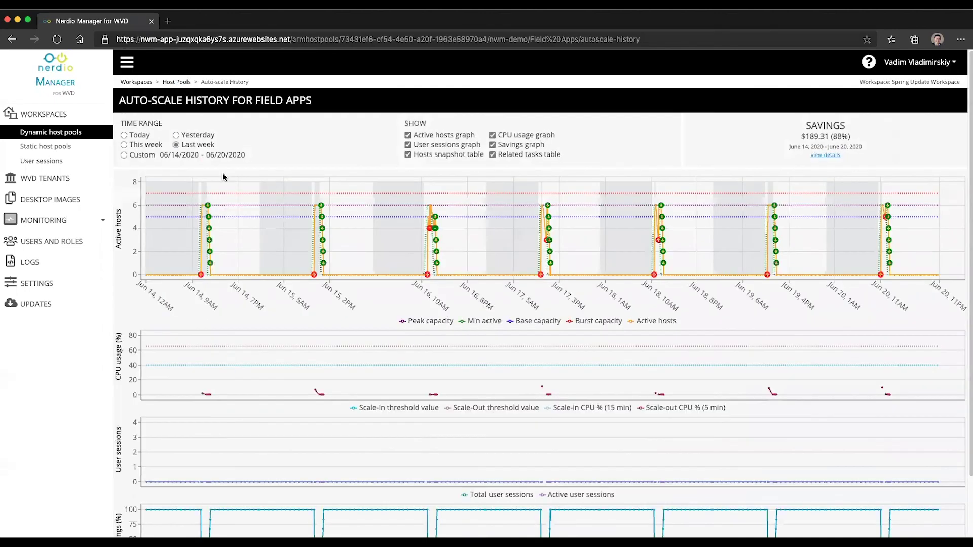
mouse_move(190, 250)
left_click_drag(849, 137, 794, 139)
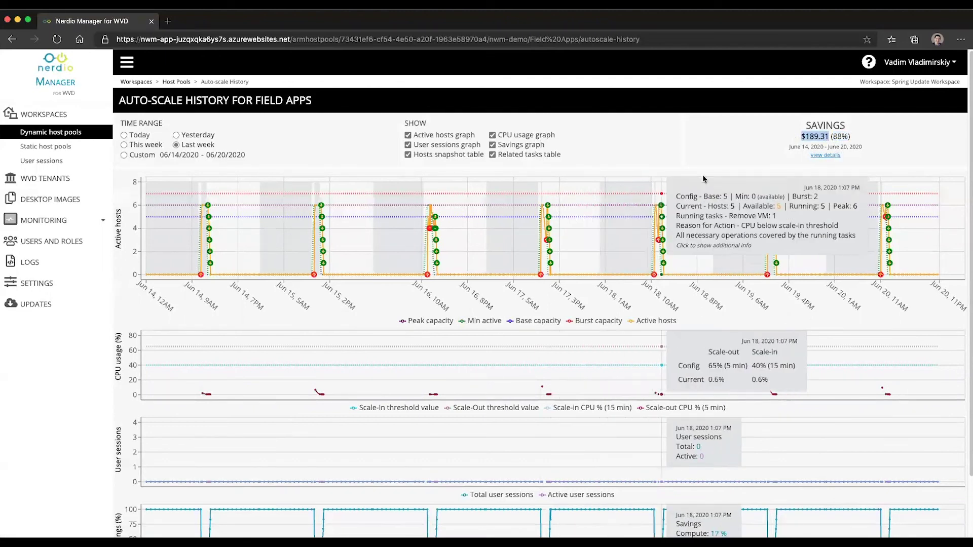
Compare last week's peak and actual costs in the savings details, look over the graphs and return to the host pools list
left_click(821, 155)
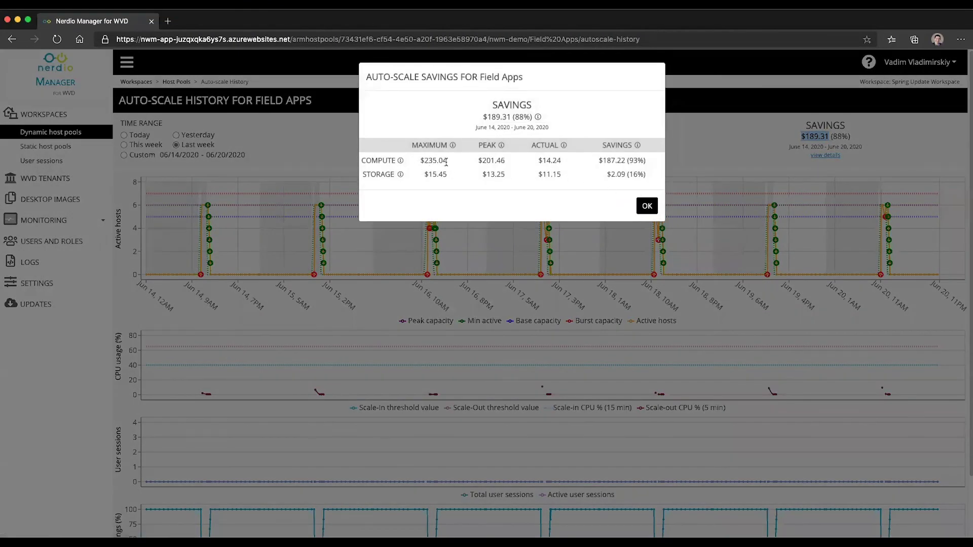
left_click_drag(480, 160, 506, 162)
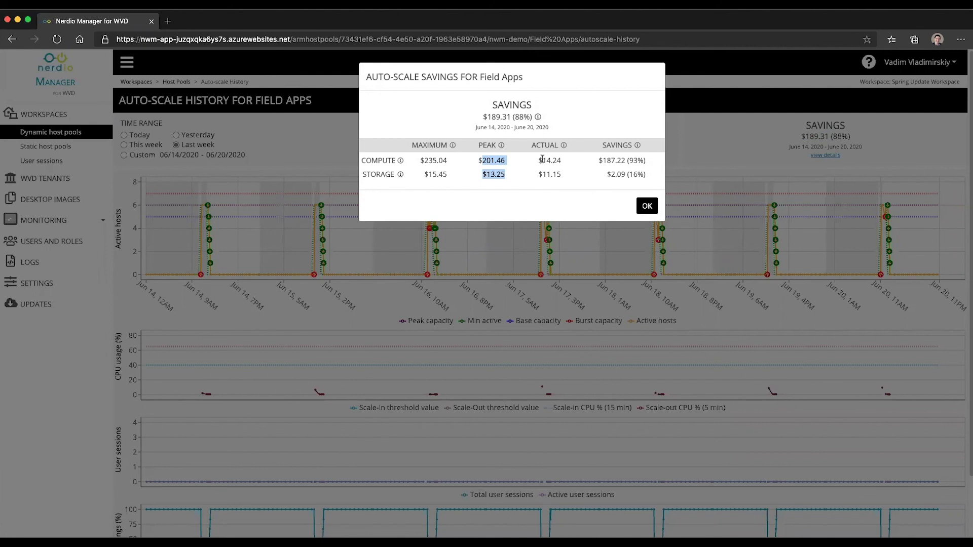
left_click_drag(542, 159, 560, 177)
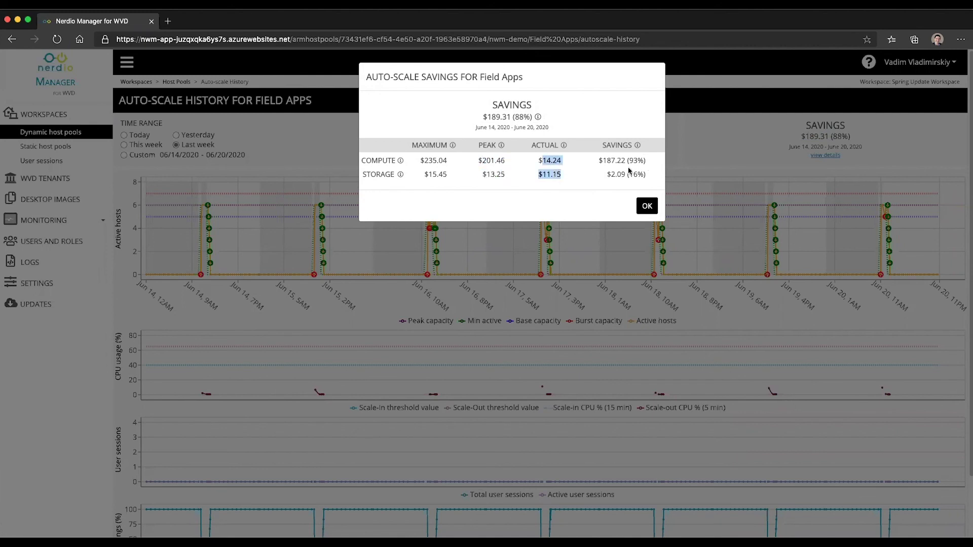
left_click(641, 207)
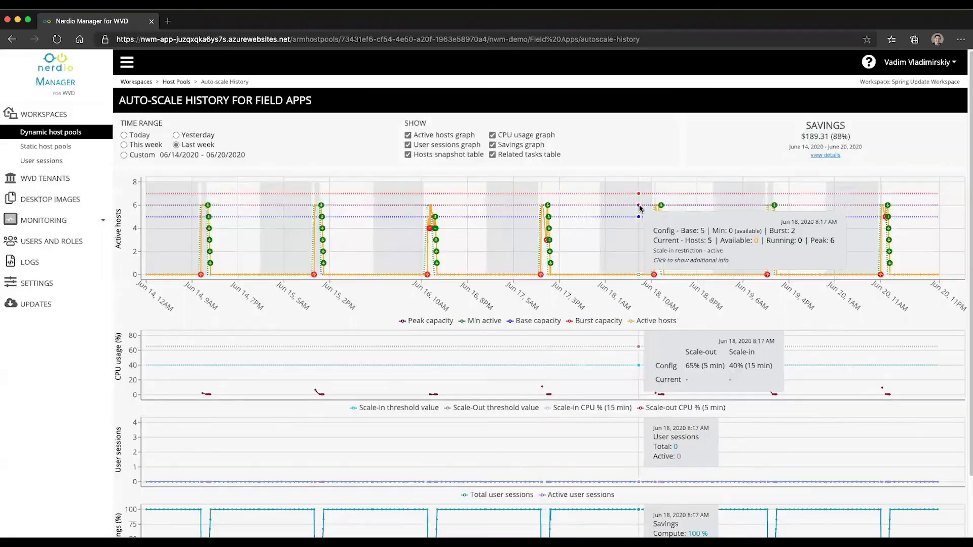
scroll(557, 228, "down", 2)
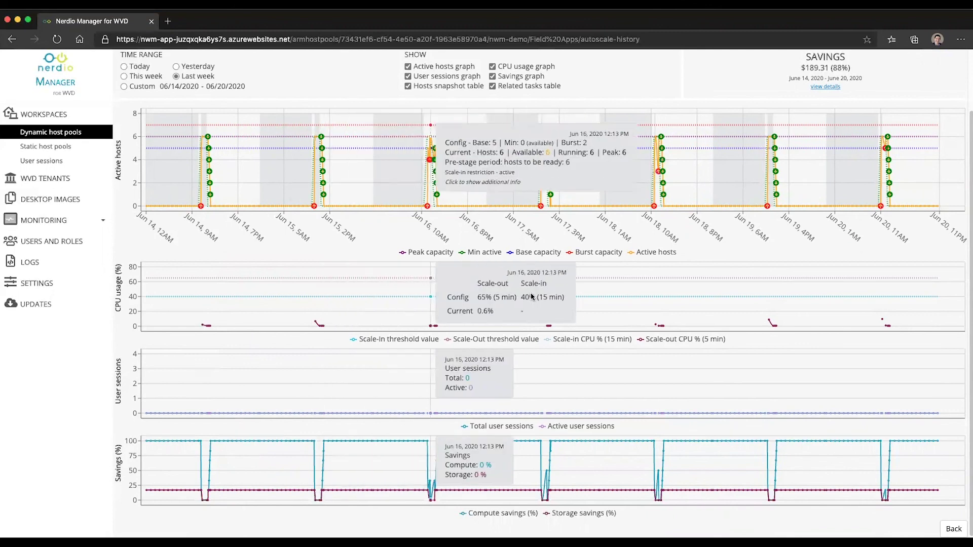
left_click(954, 528)
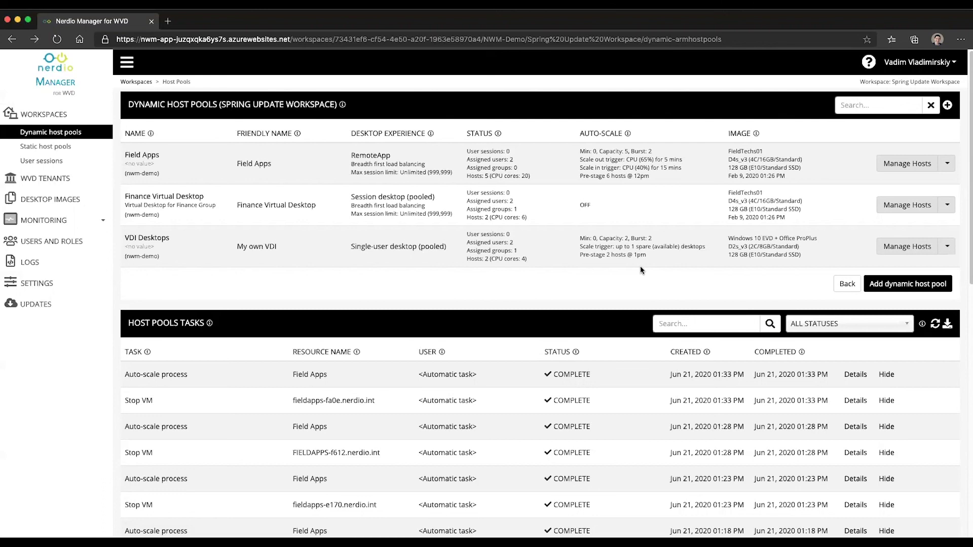
Try a base host pool capacity of 7 for Field Apps, check the estimated monthly costs and leave without saving
left_click(945, 169)
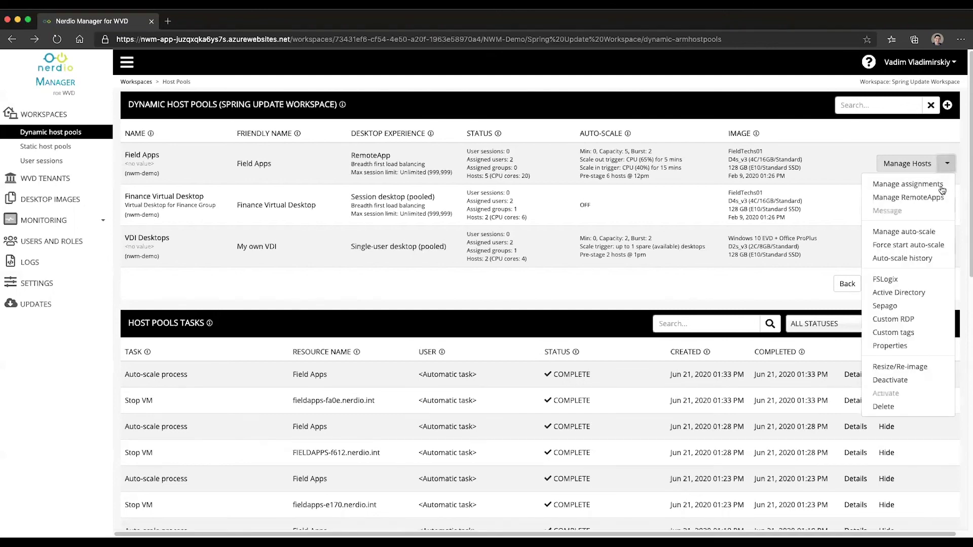
left_click(919, 232)
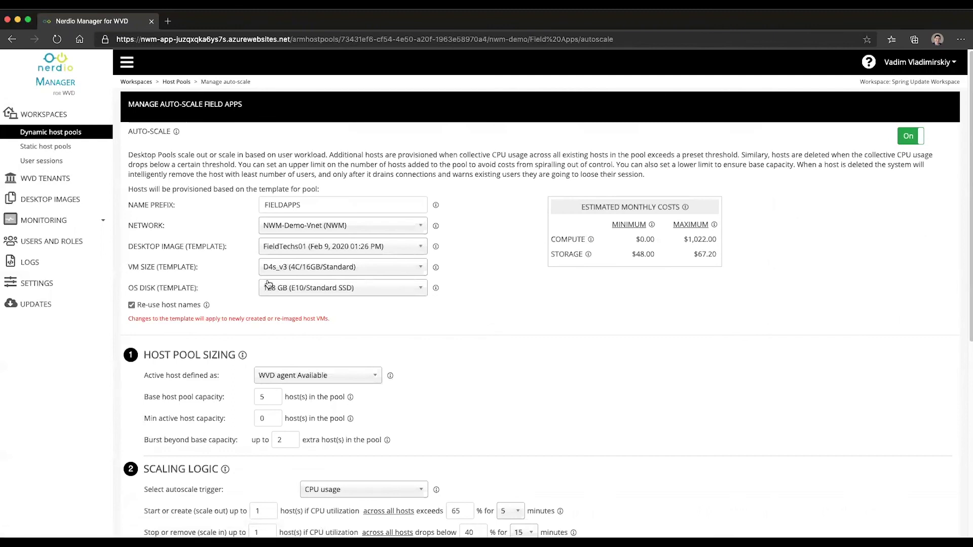
left_click(269, 399)
left_click_drag(268, 399, 251, 401)
type("7")
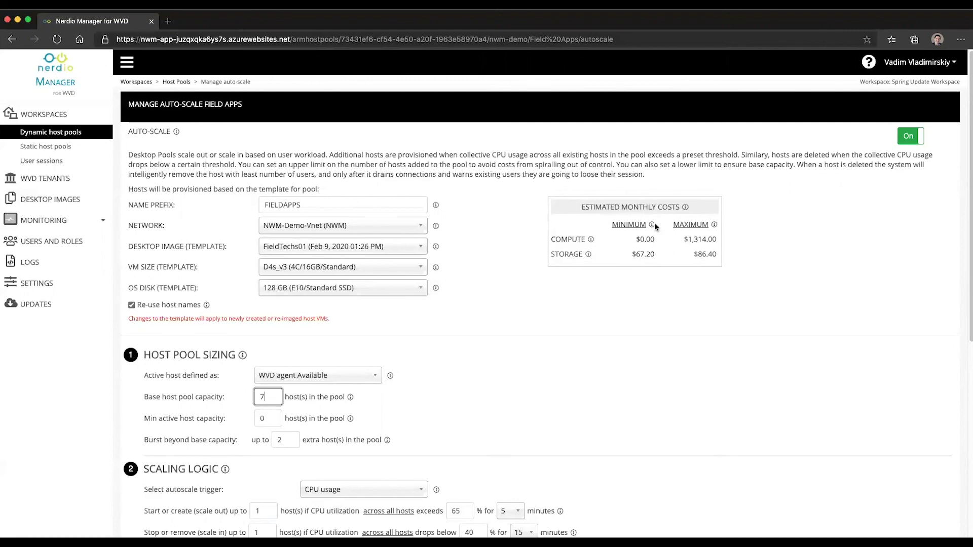
key("super+[")
Reopen the Field Apps auto-scale history, view today's savings details and close them
left_click(947, 163)
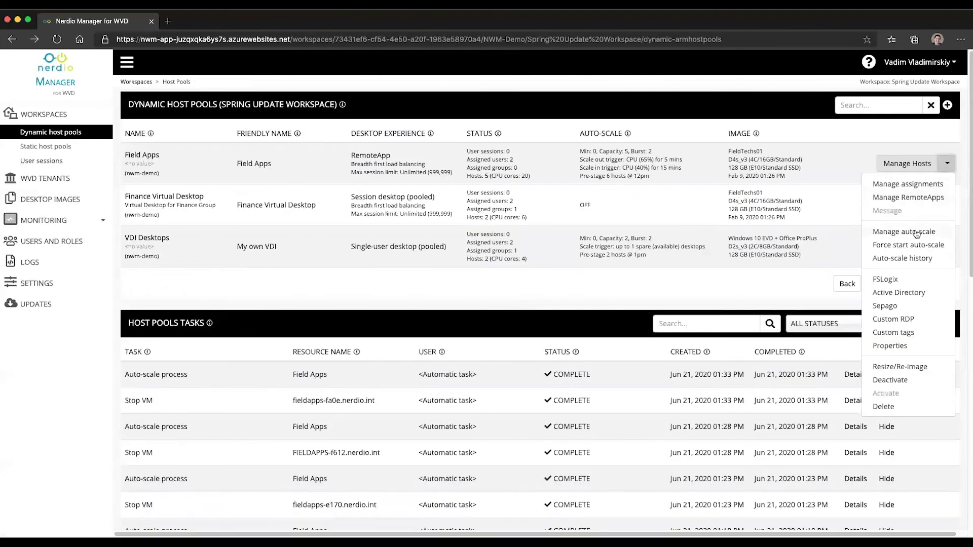
left_click(907, 257)
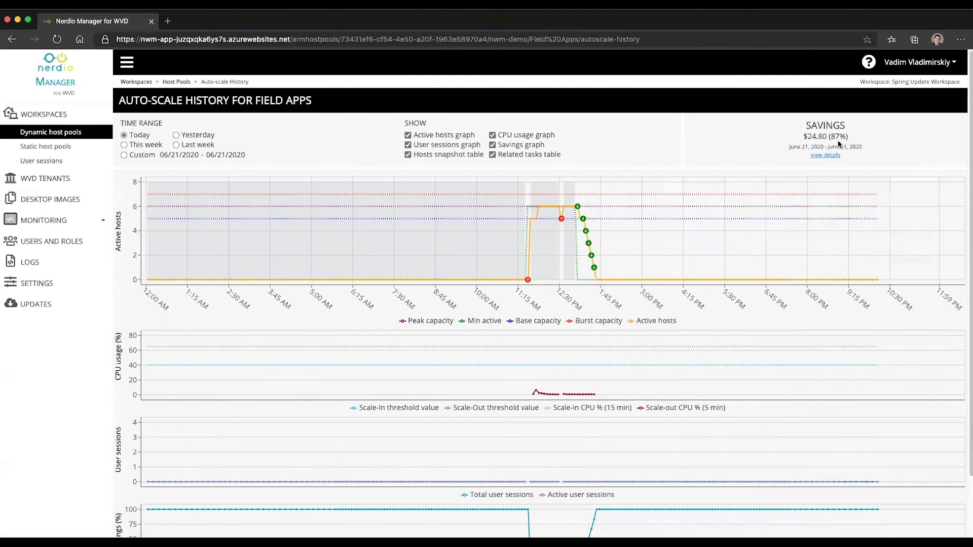
left_click(825, 155)
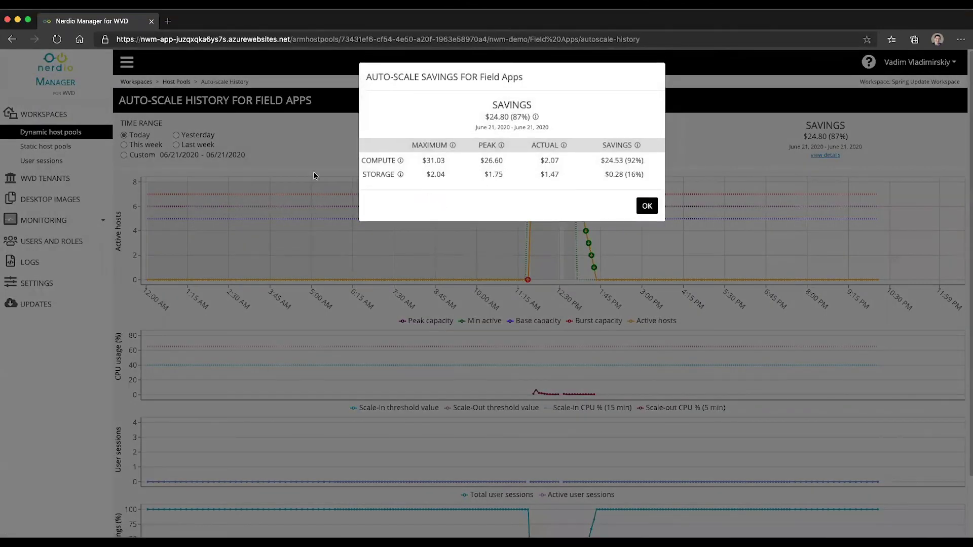
left_click(643, 205)
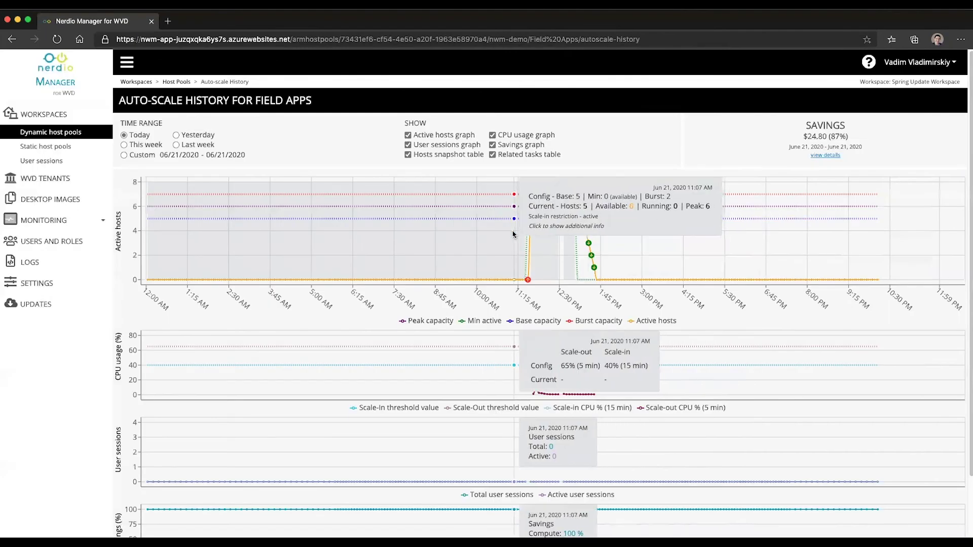